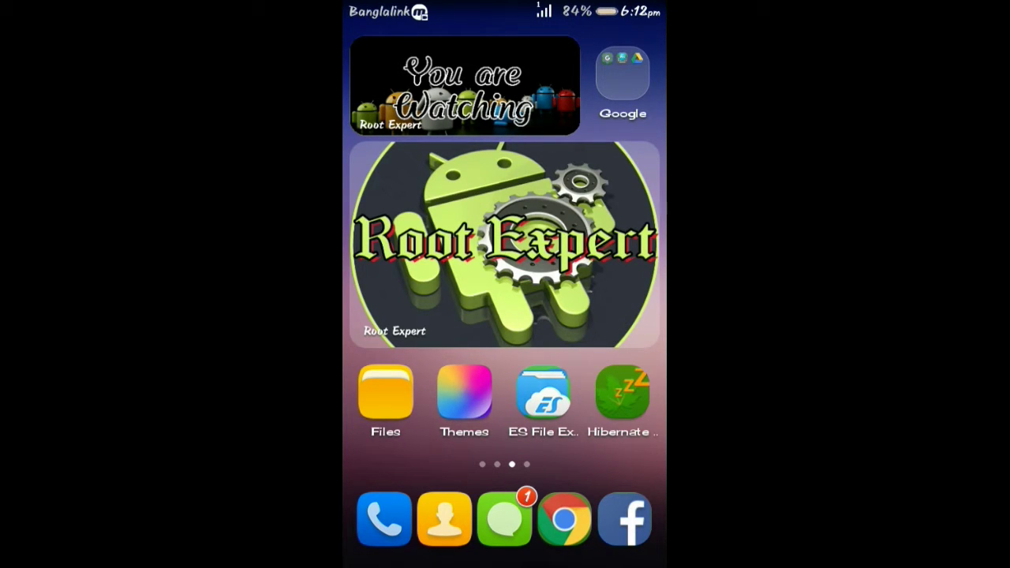
Step: Launch ES File Explorer and open the Device root under Local locations
left_click(543, 395)
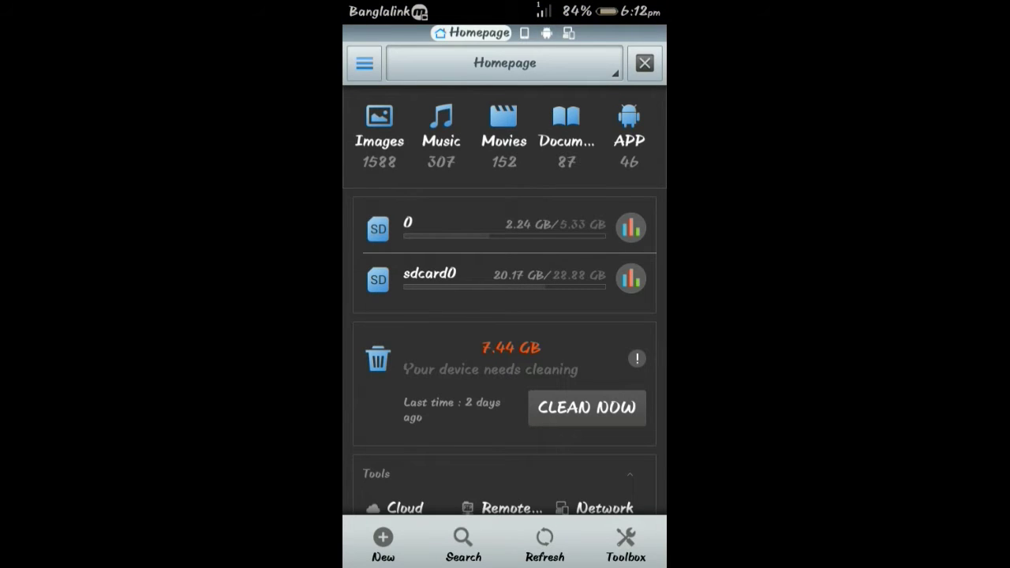
left_click(363, 63)
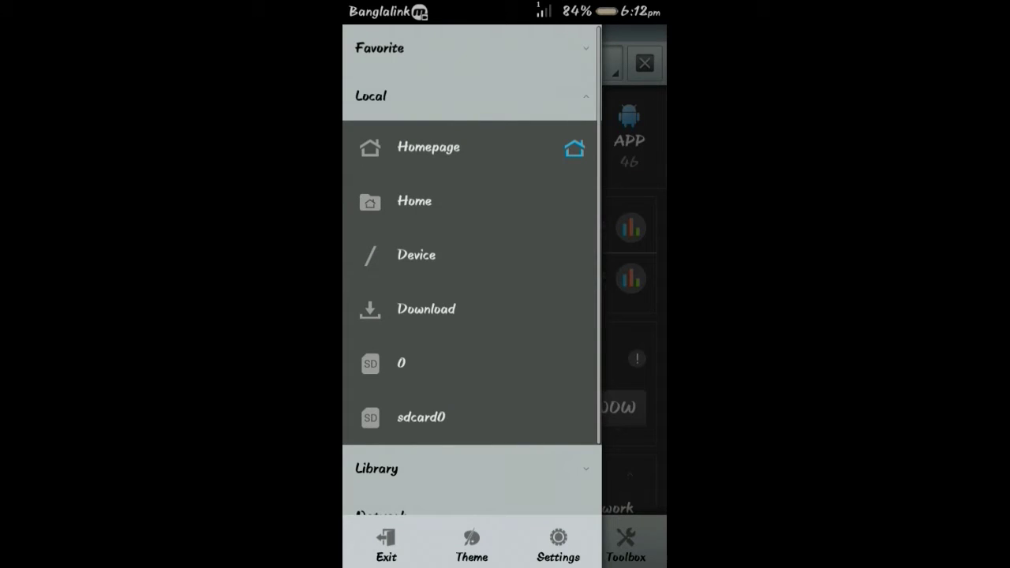
left_click(482, 107)
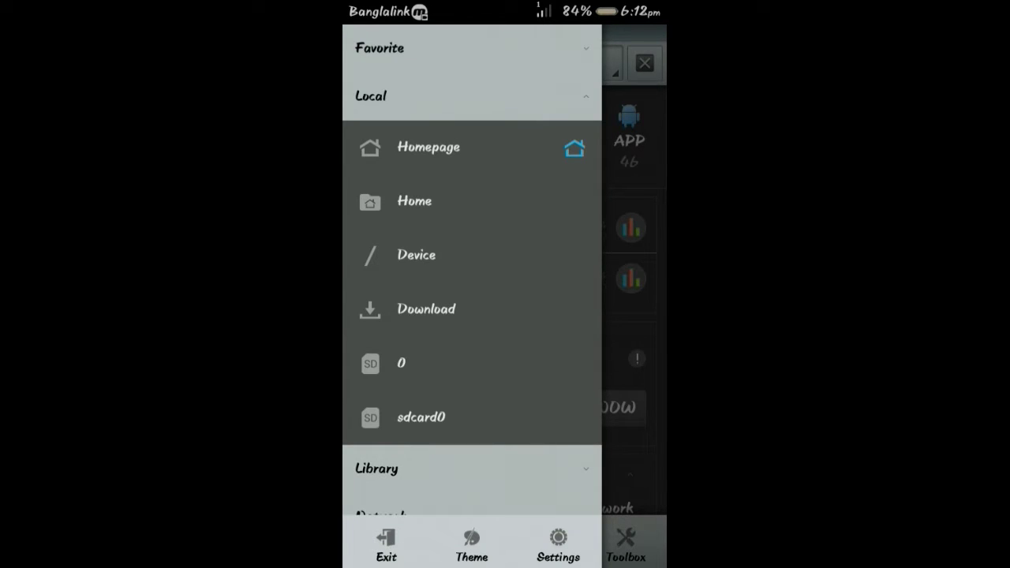
left_click(416, 255)
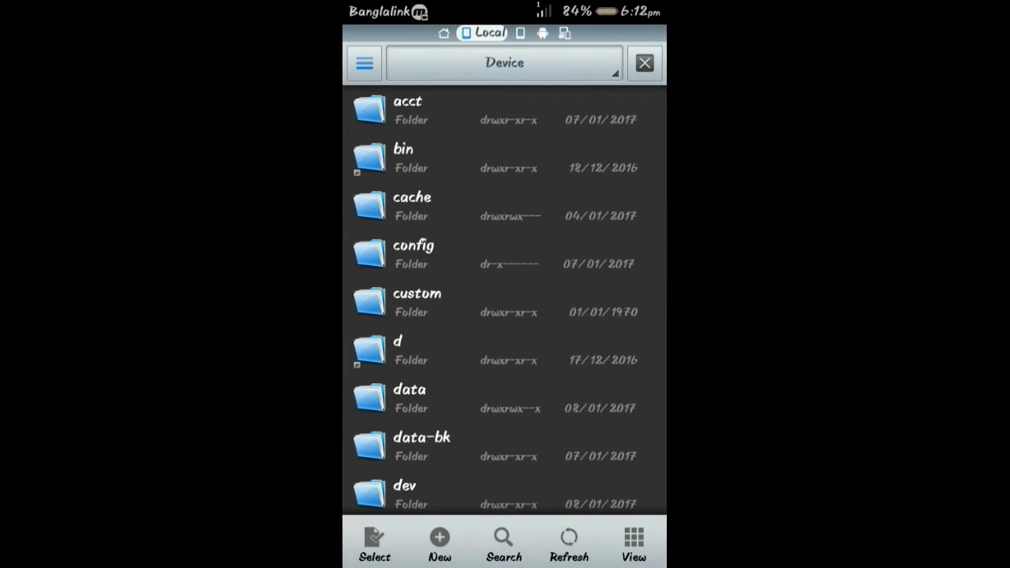
Step: Open system > media and long-press the existing bootanimation.zip
left_click_drag(560, 444, 573, 160)
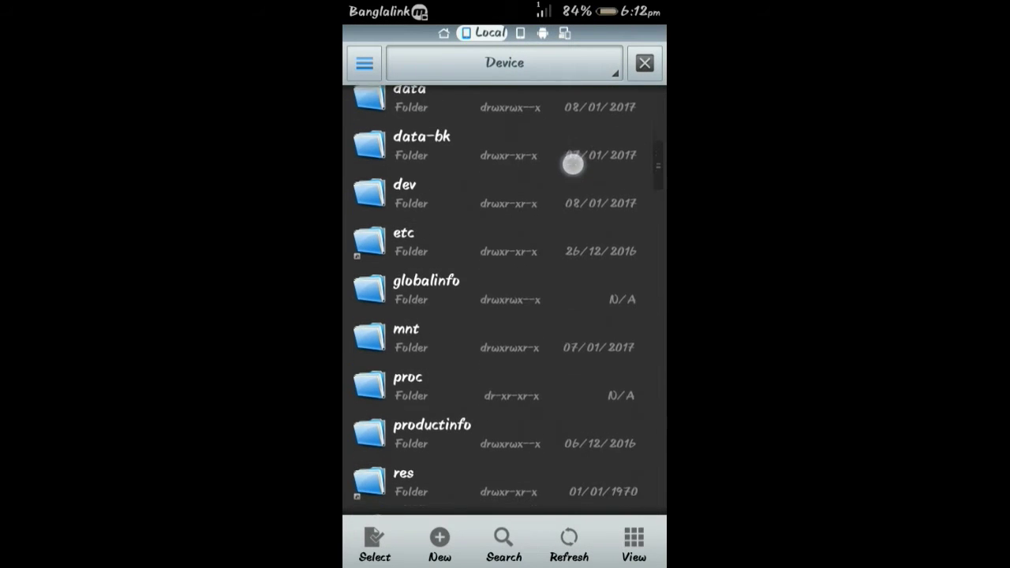
mouse_move(557, 430)
left_mouse_down()
mouse_move(558, 287)
mouse_move(573, 169)
left_mouse_up()
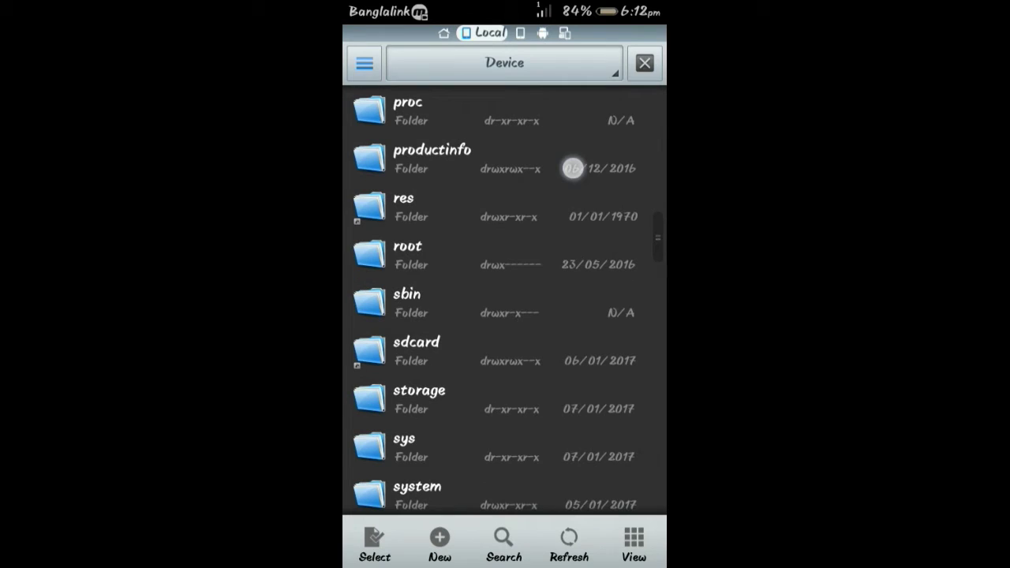
left_click_drag(532, 448, 532, 363)
left_click(514, 394)
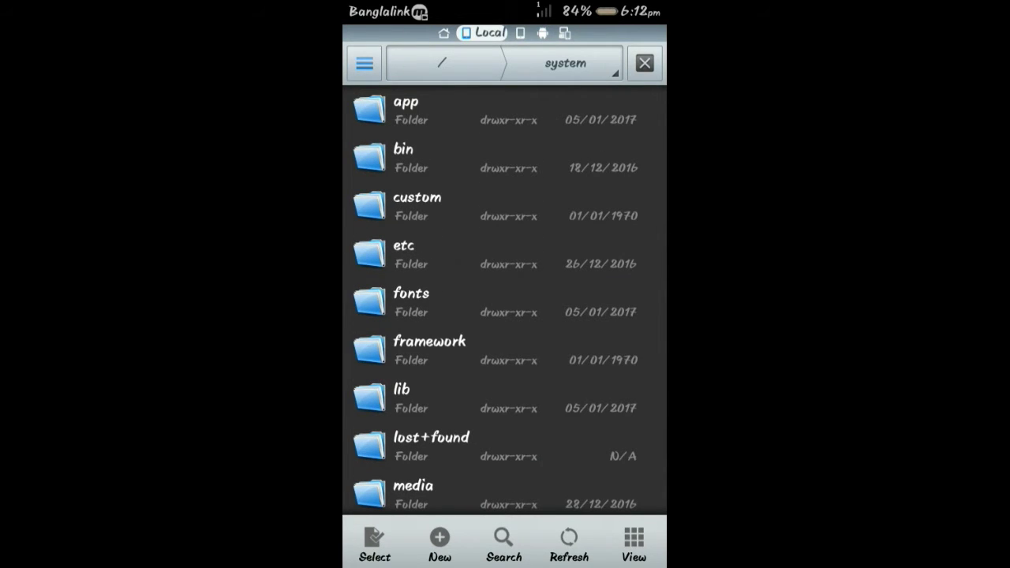
left_click_drag(568, 474, 570, 327)
left_click(519, 337)
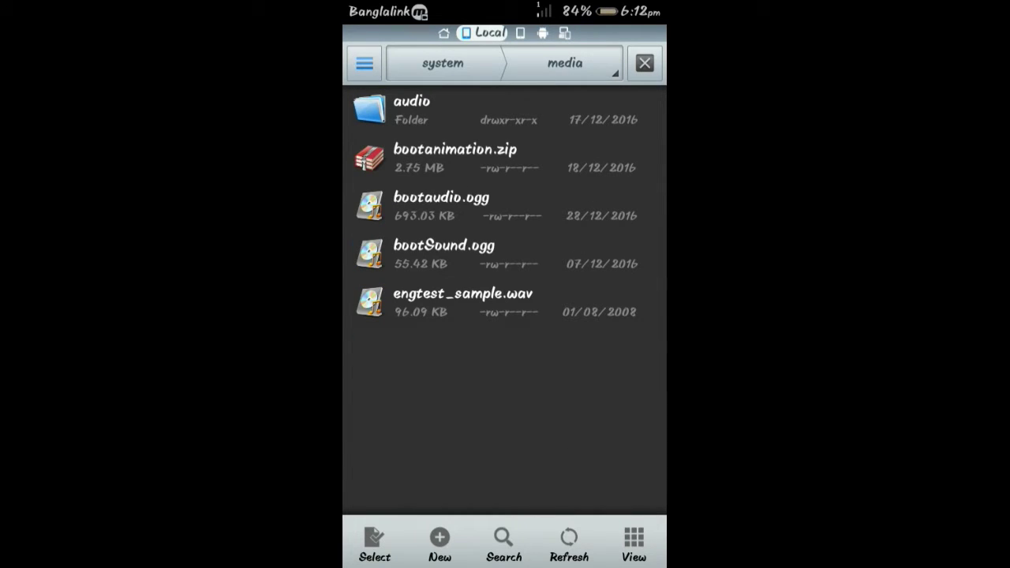
left_click(534, 162)
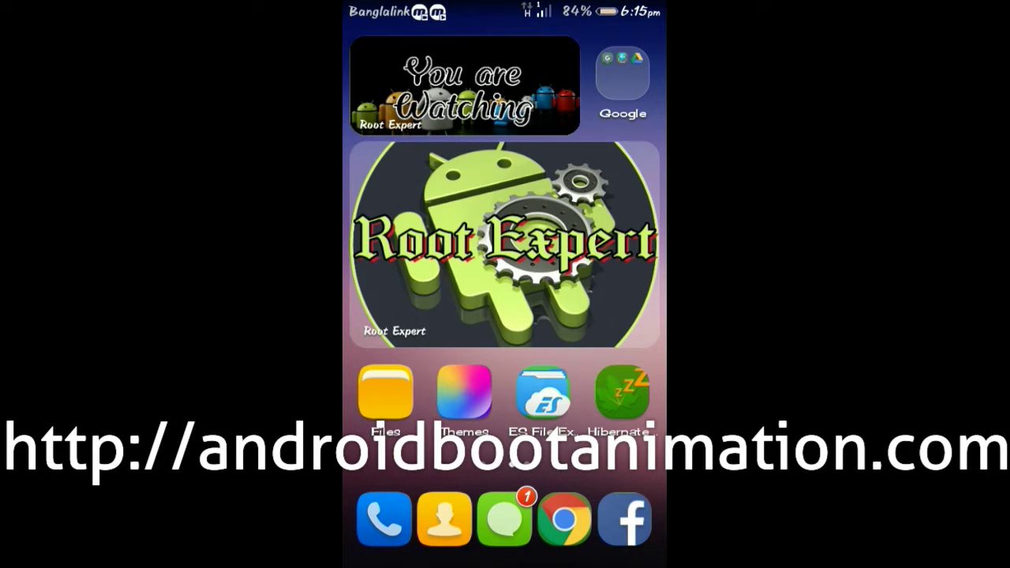
Step: Open Chrome and go to androidbootanimation.com
left_click(564, 519)
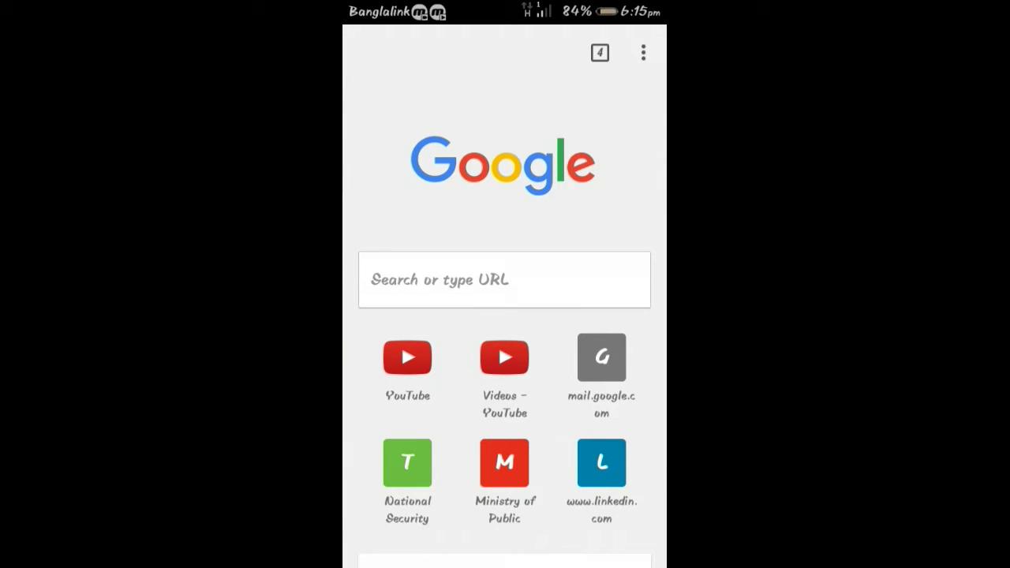
left_click(504, 279)
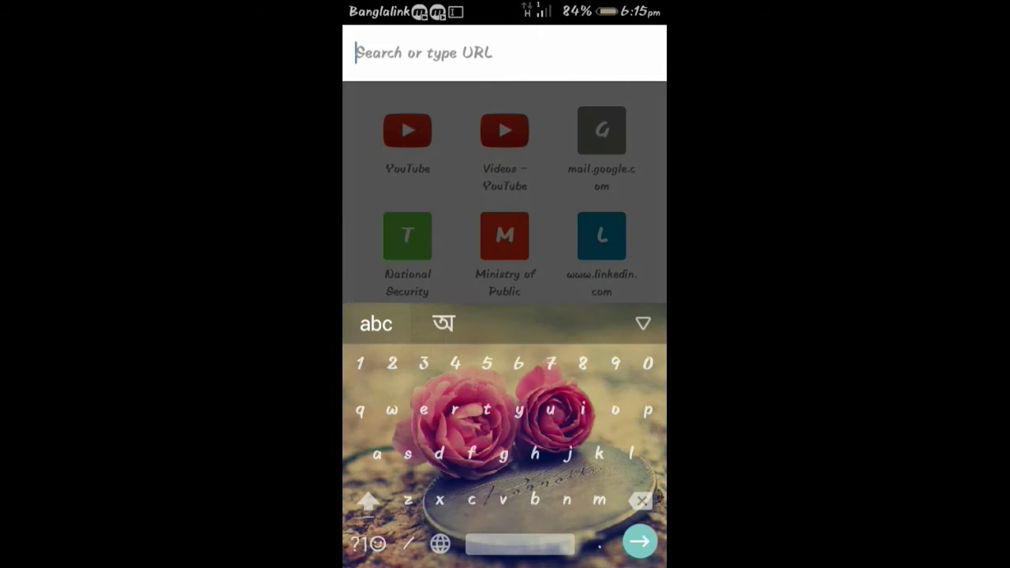
type("an")
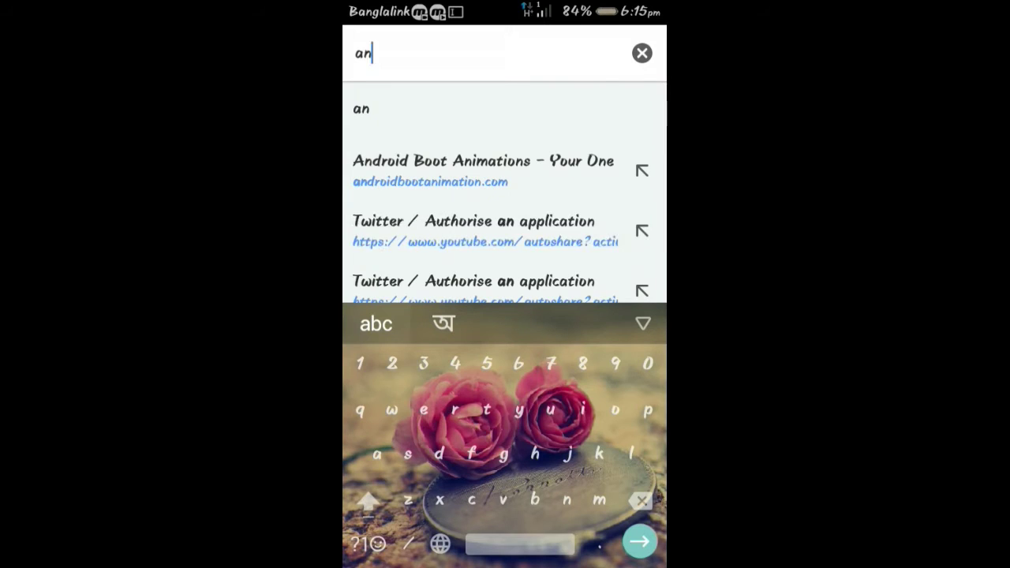
type("droidbootanimation.com")
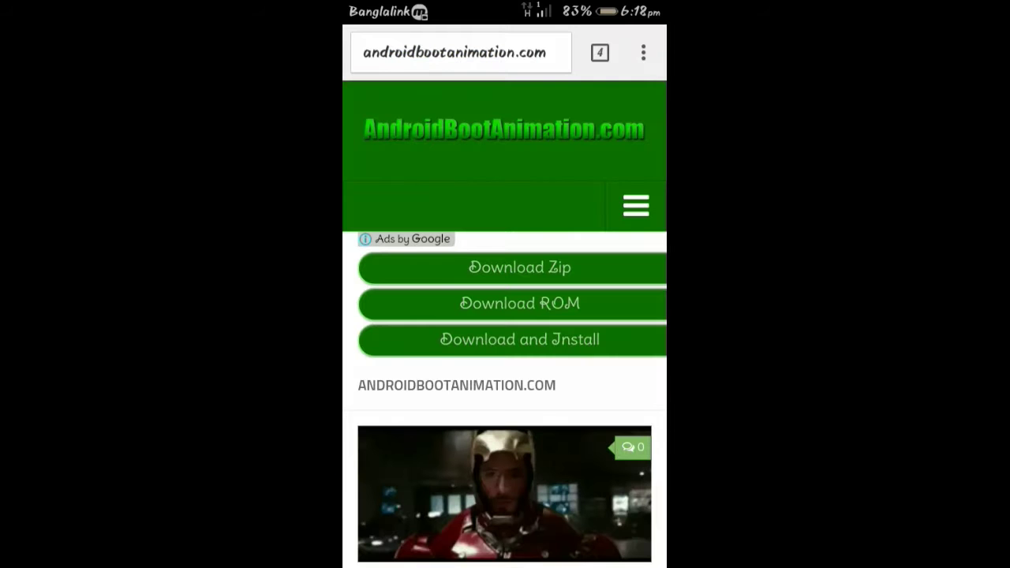
Step: Browse the 800×480 Boot Animations category down to the LG ICS Boot Animation post
left_click(636, 206)
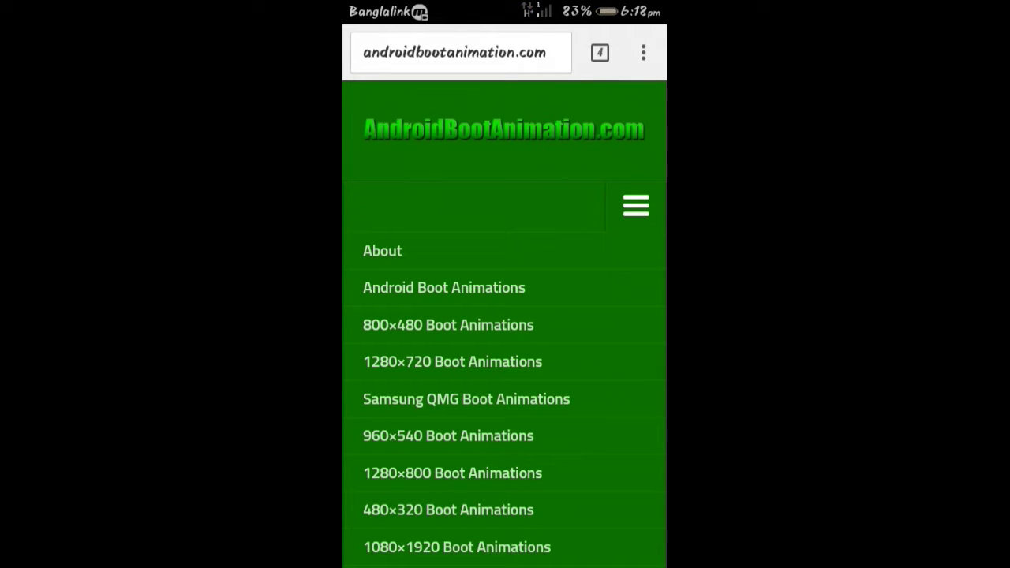
left_click(469, 316)
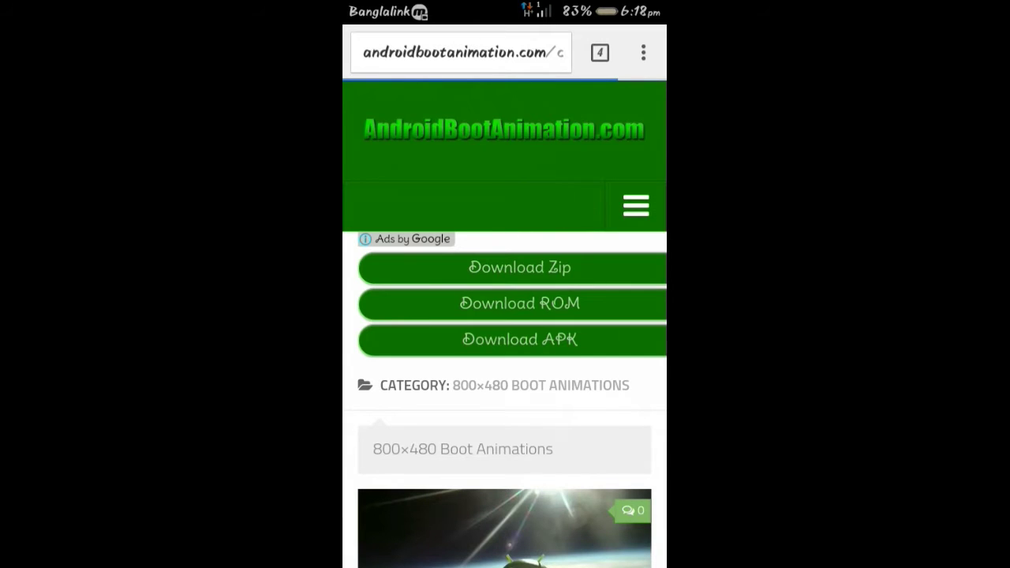
scroll(505, 315, "down", 5)
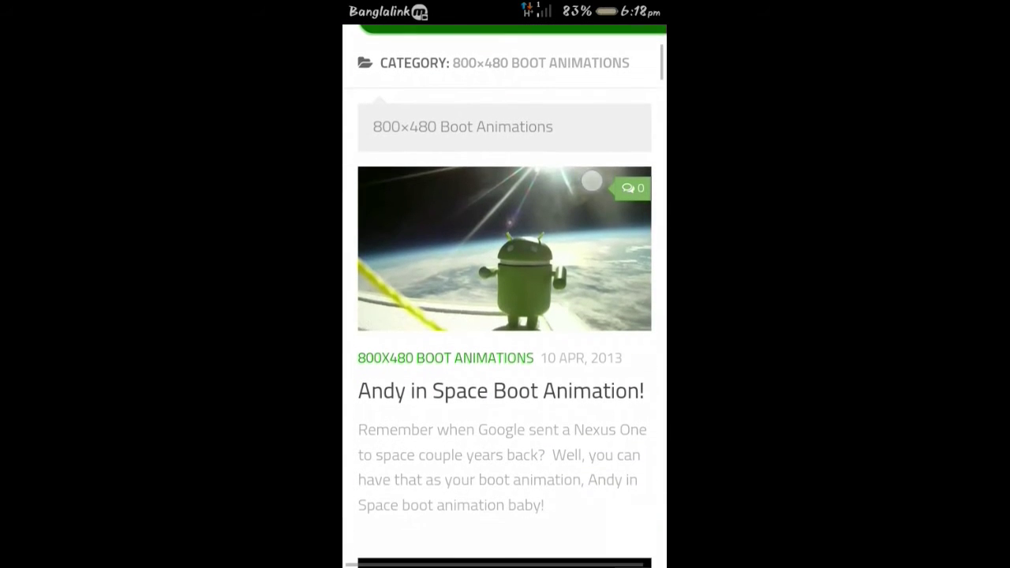
scroll(582, 401, "down", 3)
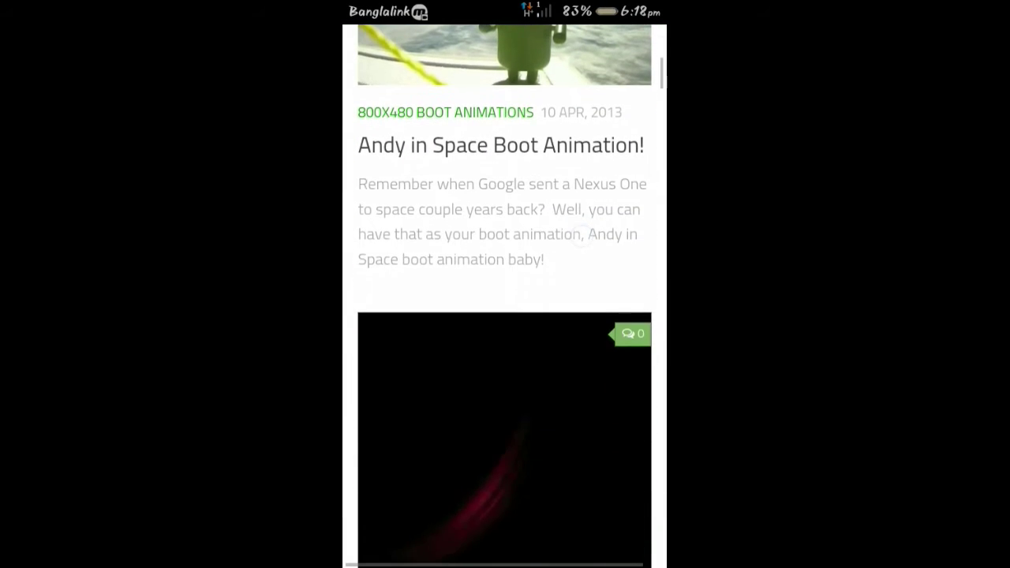
scroll(609, 520, "down", 5)
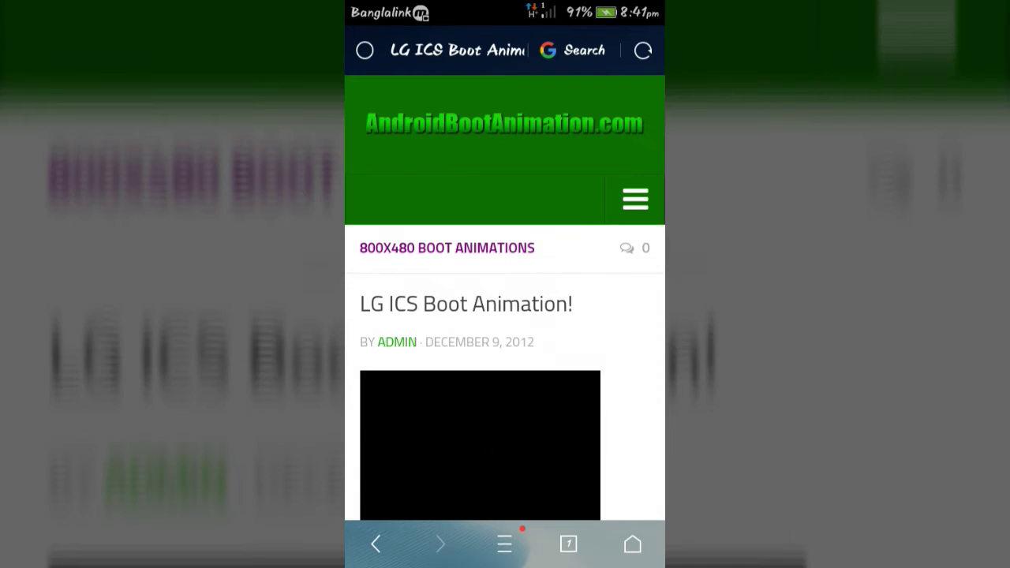
Step: Open the 'Download bootanimation.zip' page for the LG ICS animation
scroll(535, 462, "down", 5)
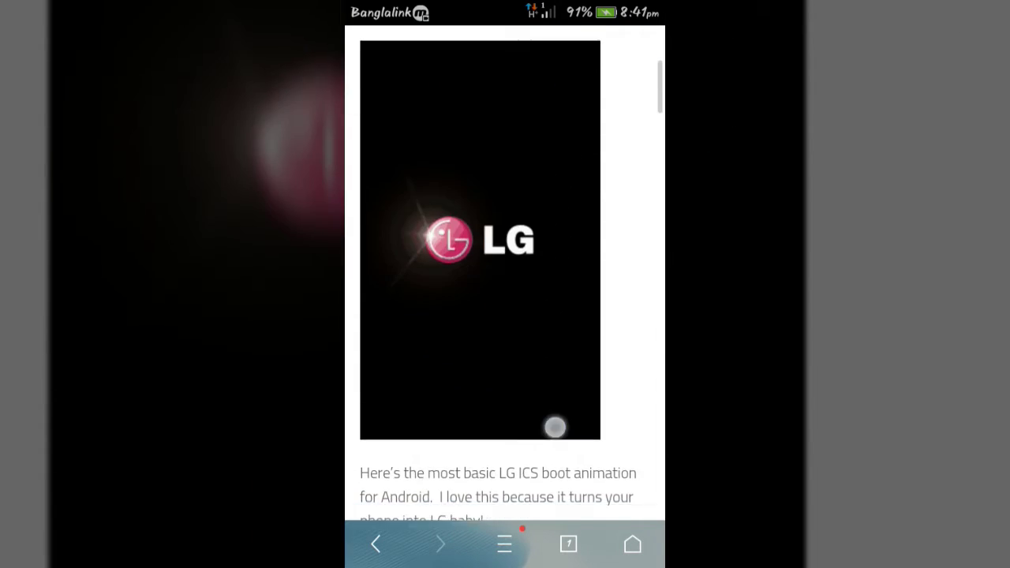
scroll(555, 427, "down", 4)
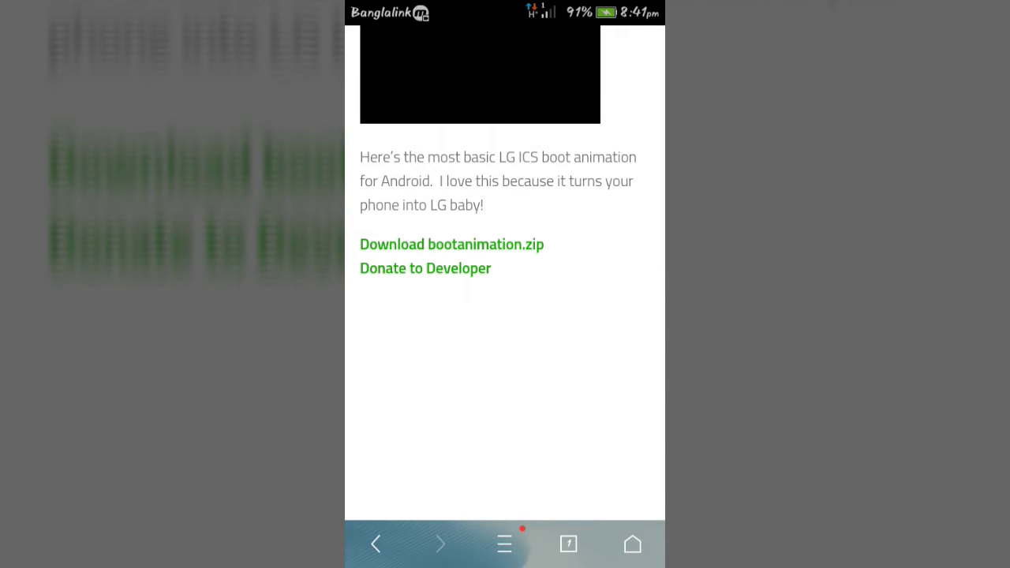
left_click(511, 245)
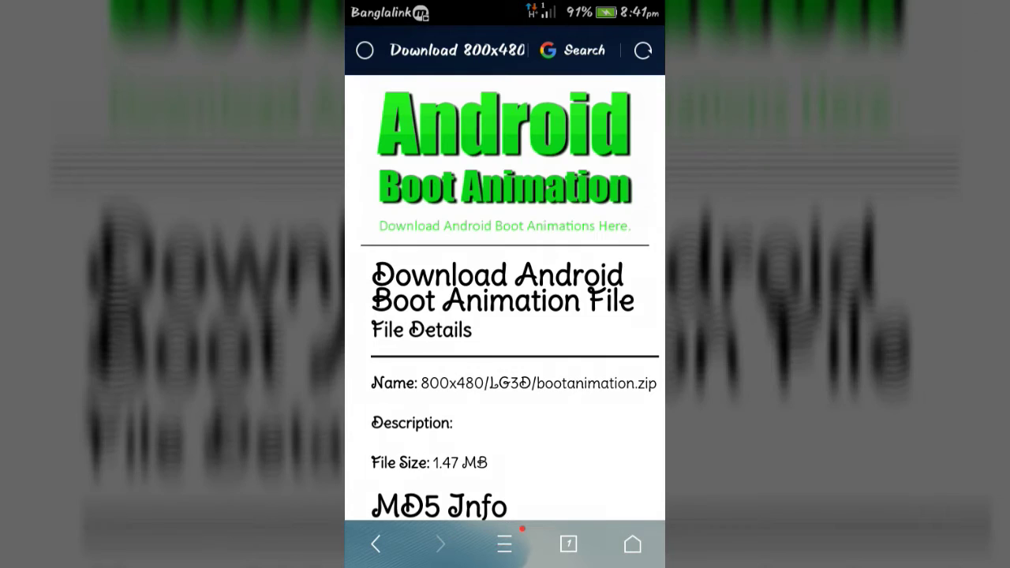
Step: Scroll to 'Download Here' and start the 'CLICK HERE to Download' download
scroll(586, 395, "down", 5)
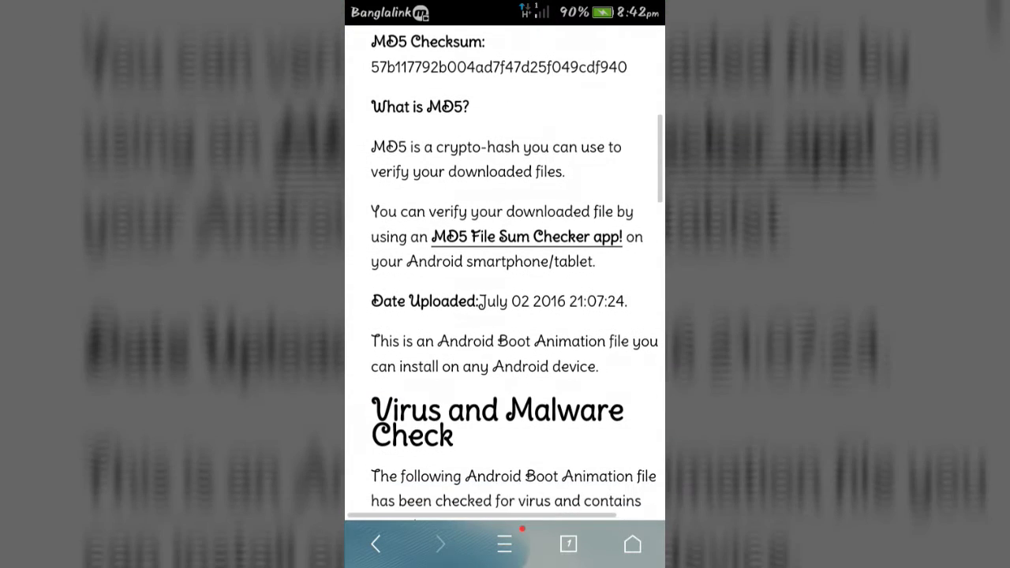
scroll(594, 301, "down", 3)
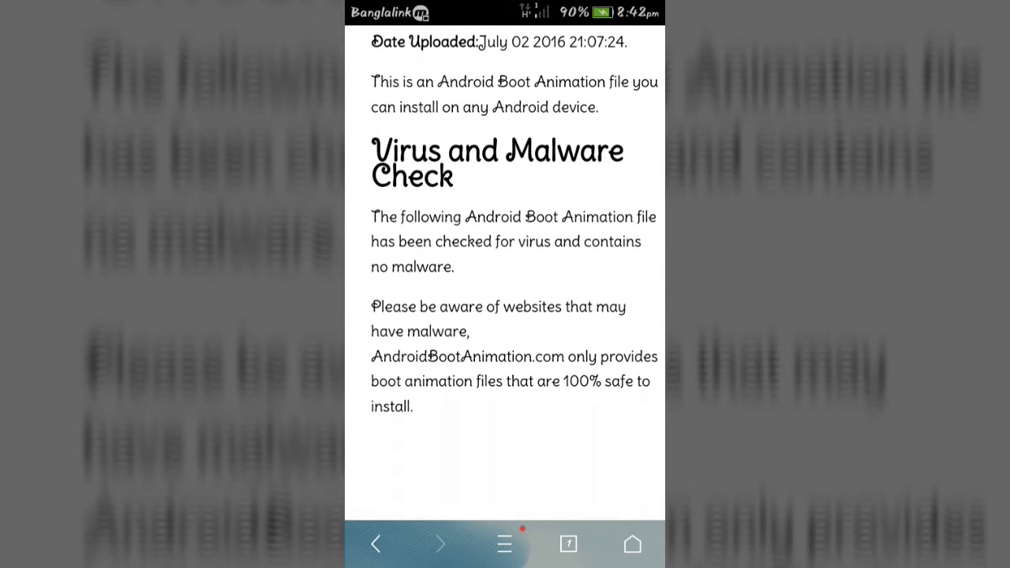
scroll(596, 182, "down", 4)
scroll(595, 195, "down", 4)
scroll(605, 333, "down", 4)
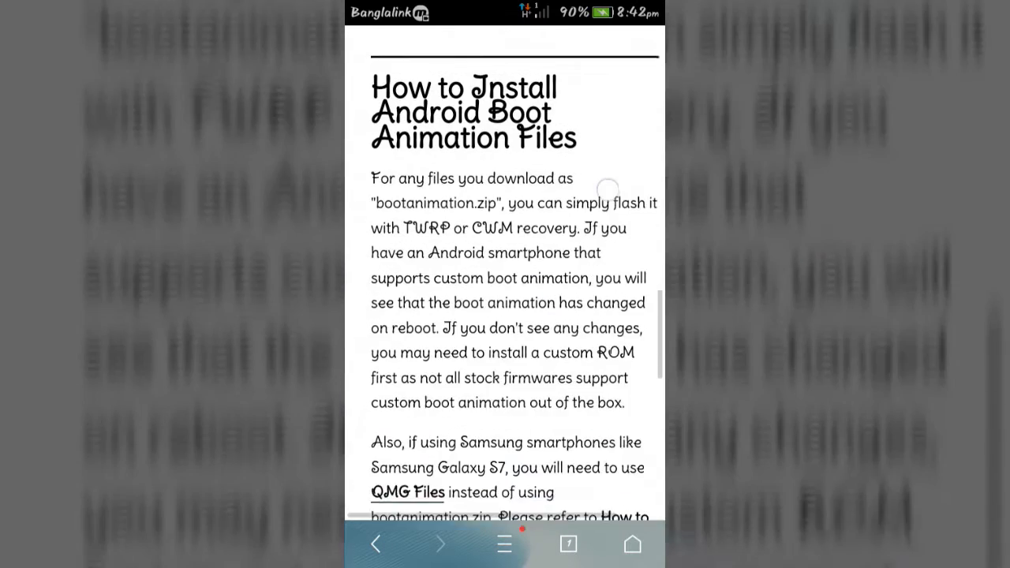
scroll(505, 276, "down", 4)
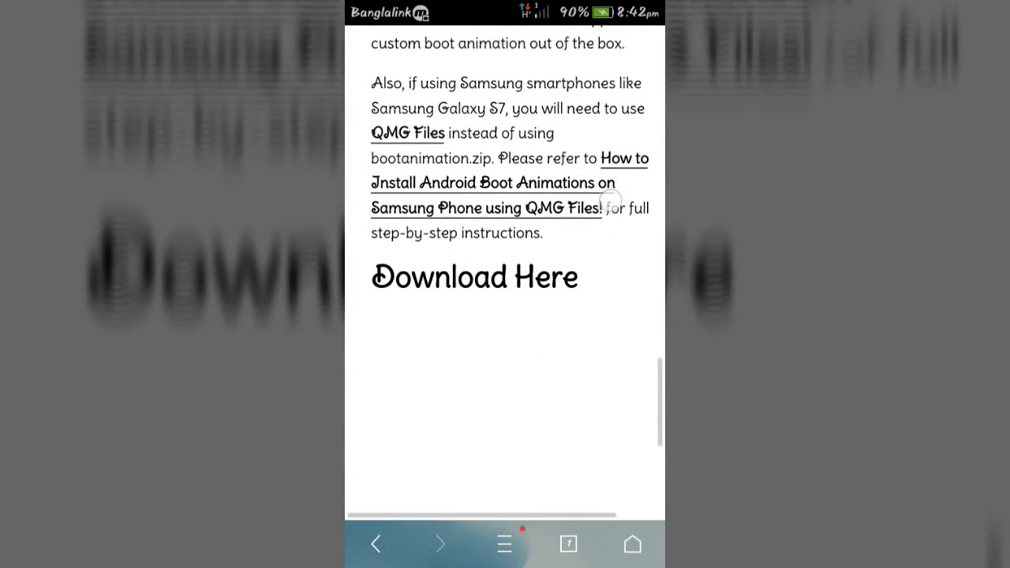
scroll(505, 276, "down", 2)
scroll(505, 316, "down", 5)
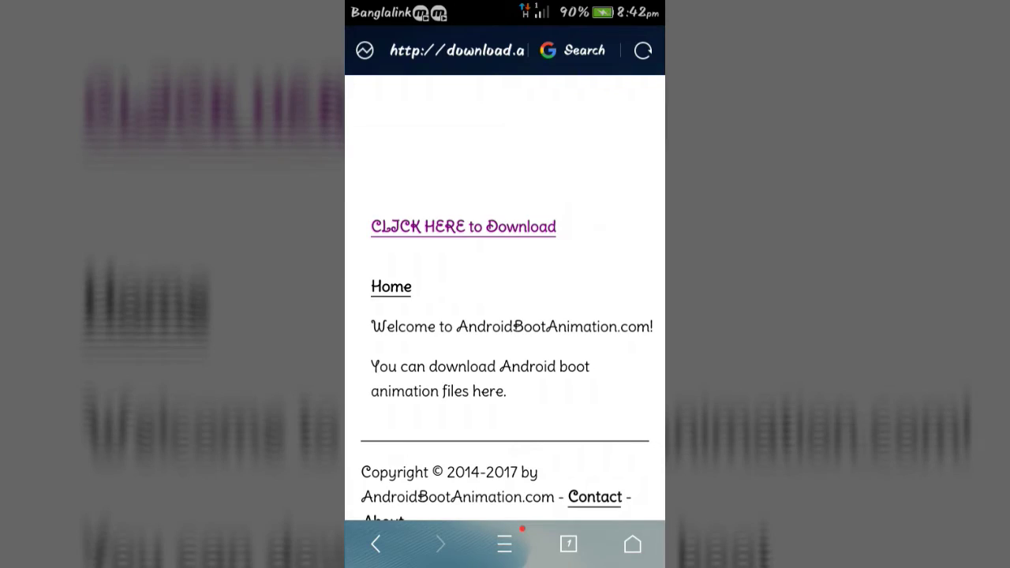
left_click(500, 229)
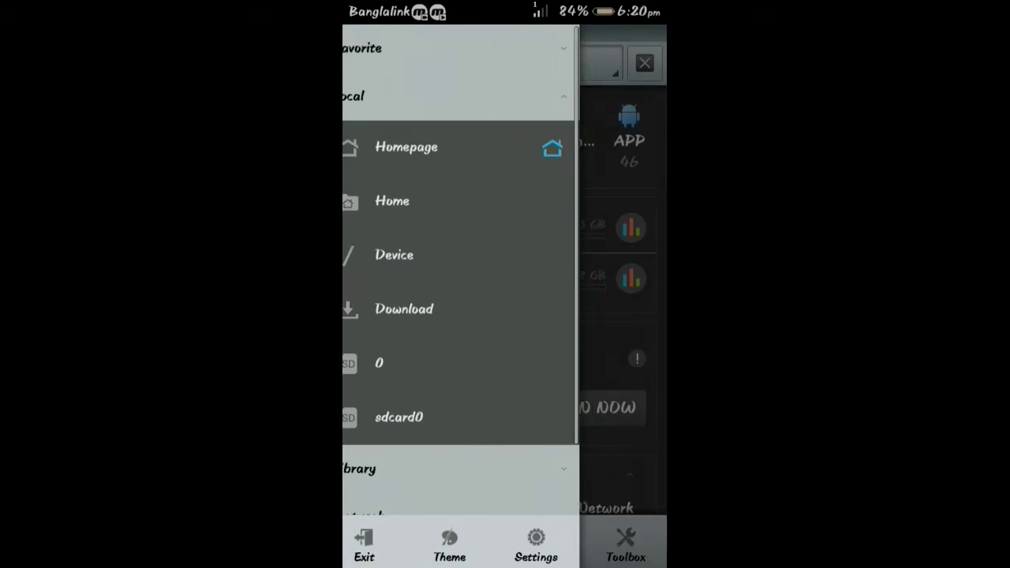
Step: Confirm the Root Explorer toggle under Tools is on, then close the drawer
scroll(545, 300, "down", 2)
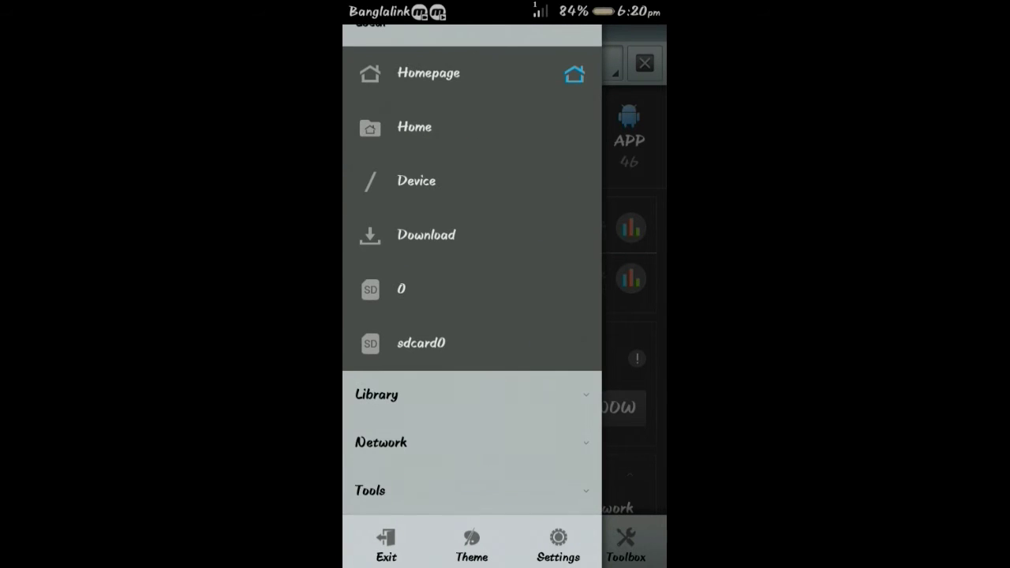
left_click(473, 490)
scroll(558, 237, "down", 3)
scroll(558, 156, "down", 2)
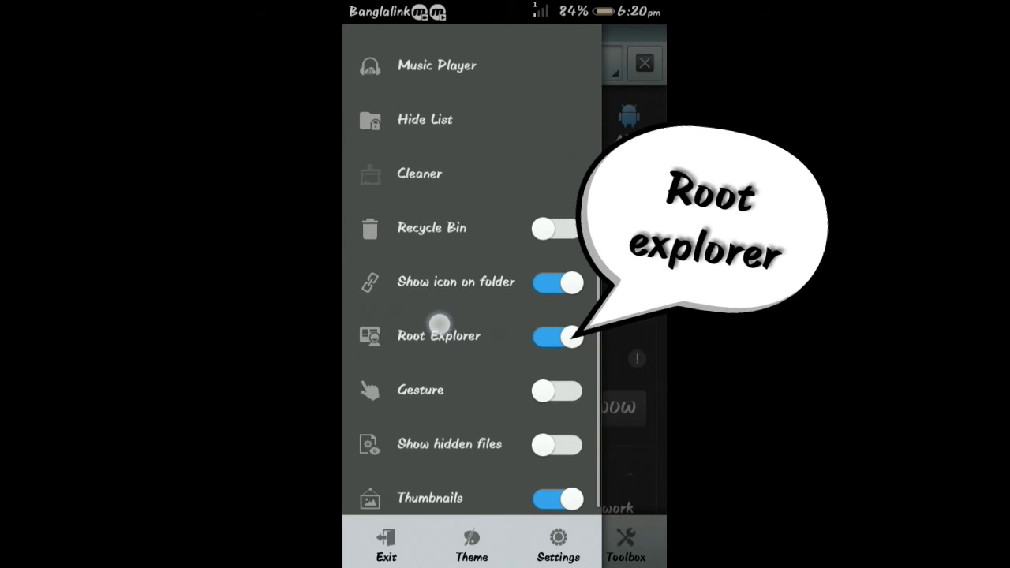
left_click_drag(570, 423, 394, 423)
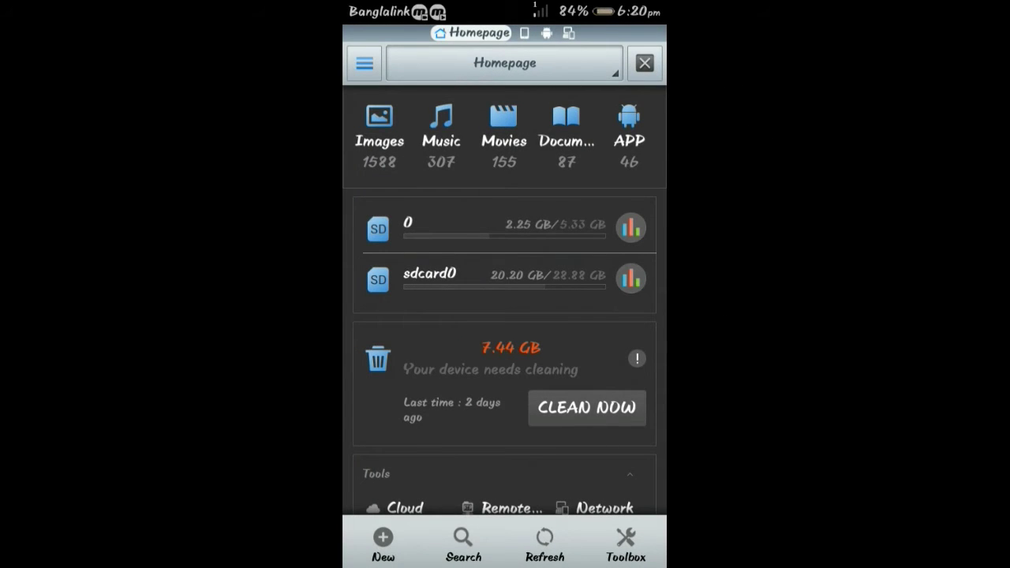
Step: Open sdcard0 > Download and select the downloaded bootanimation.zip
left_click(537, 281)
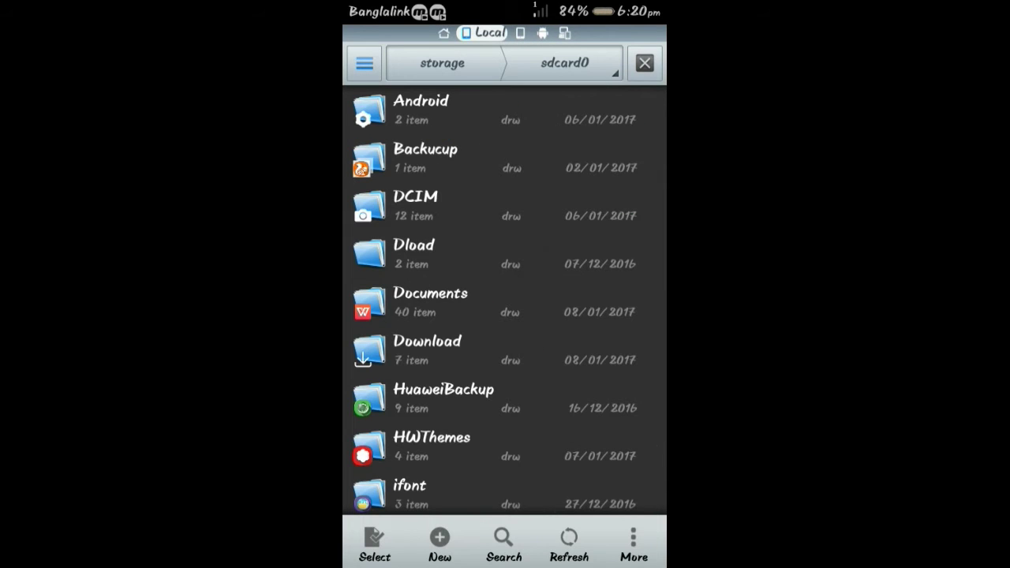
left_click_drag(580, 457, 577, 413)
left_click(577, 293)
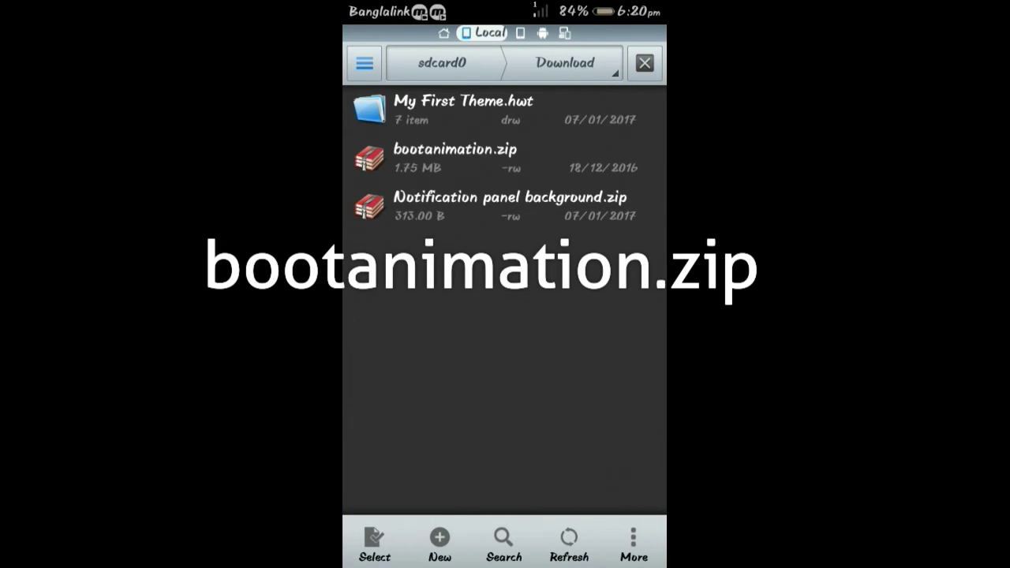
left_click(375, 543)
left_click(615, 163)
Step: Check in Rename that the name is exactly bootanimation.zip, then cancel unchanged
left_click(569, 545)
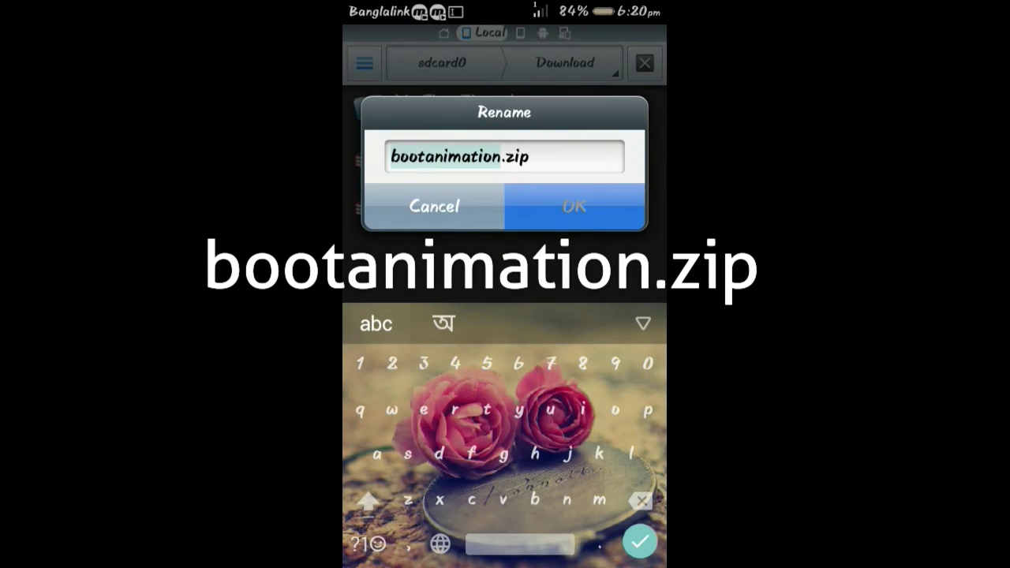
left_click(574, 156)
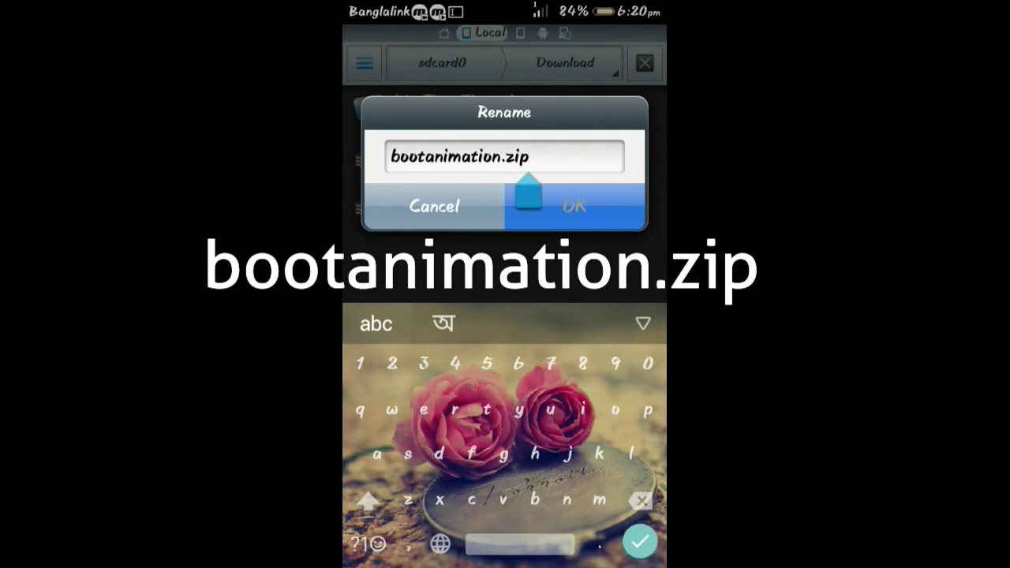
left_click(640, 541)
left_click(434, 339)
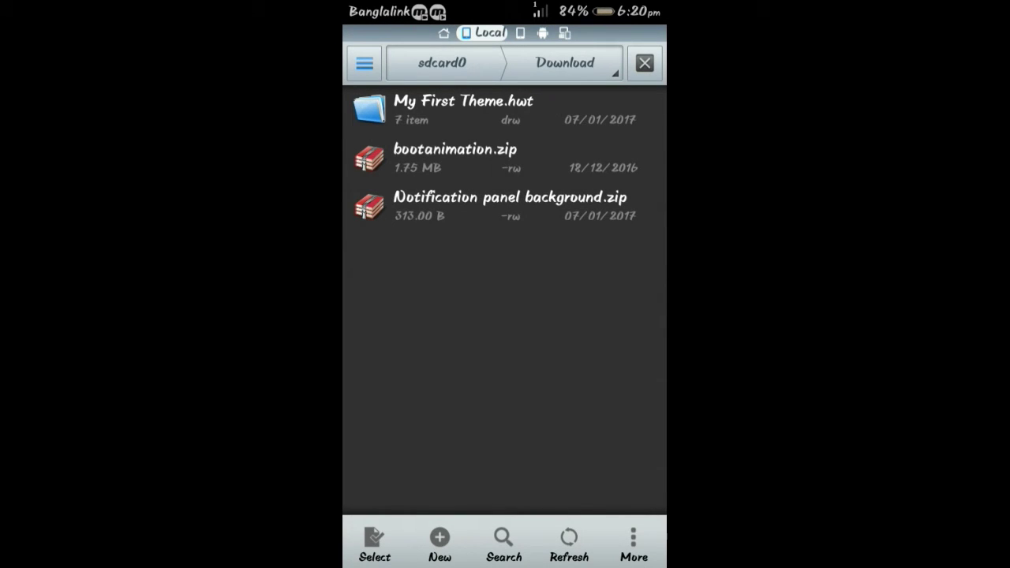
left_click(375, 544)
Step: Cut the downloaded bootanimation.zip and go to the Device root folder
left_click(650, 157)
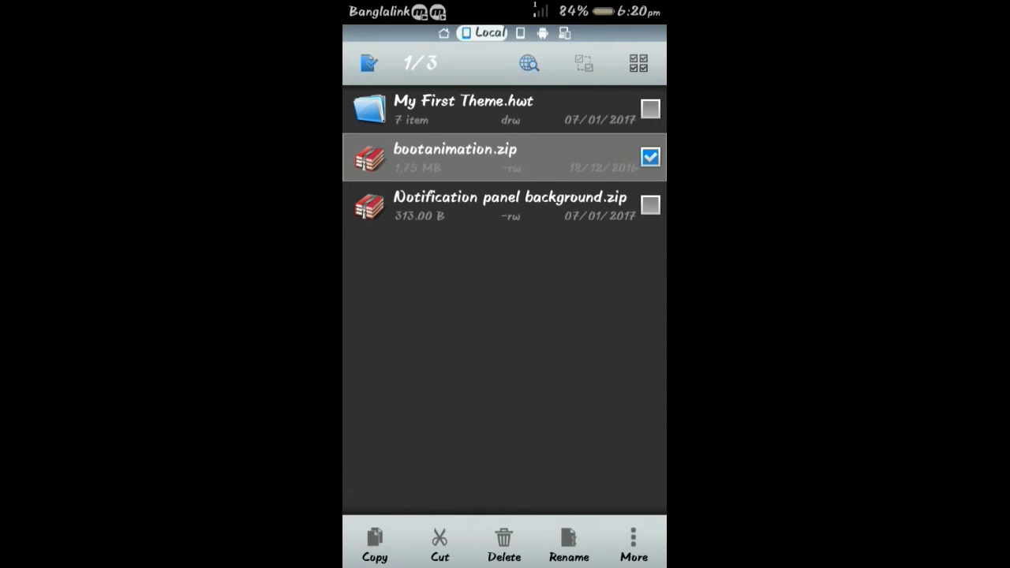
left_click(374, 545)
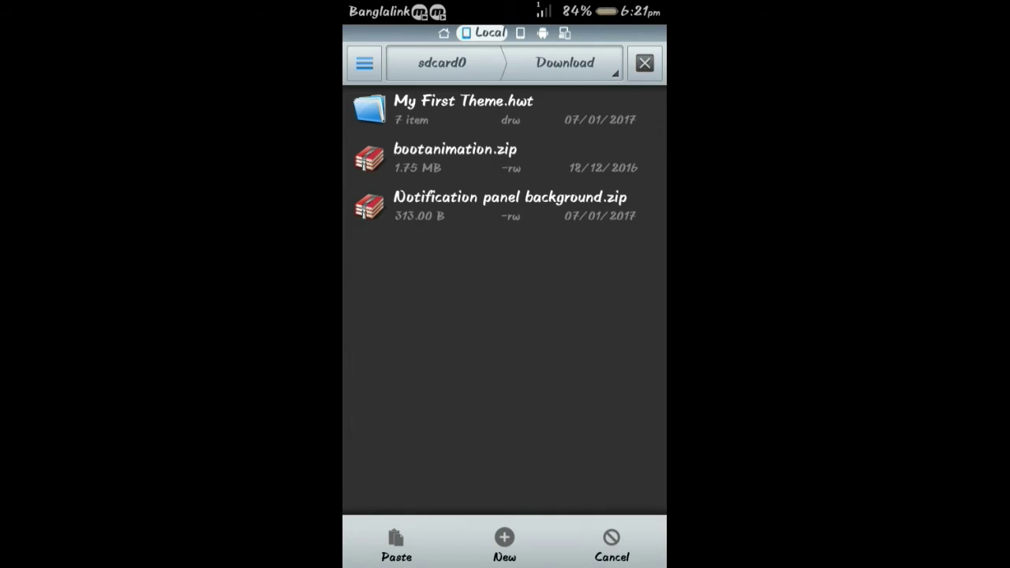
left_click(363, 63)
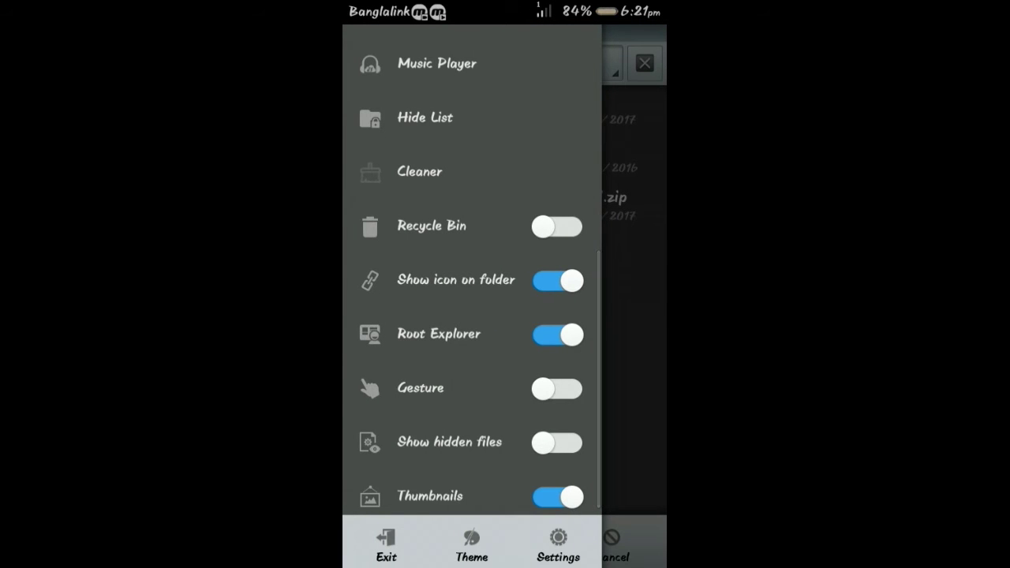
left_click_drag(529, 131, 510, 458)
left_click_drag(524, 284, 524, 370)
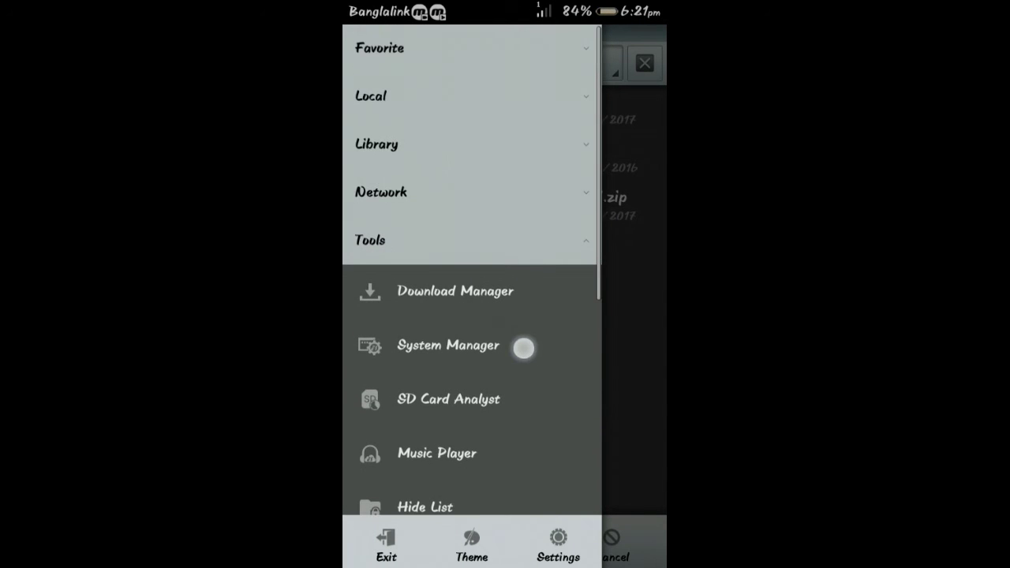
left_click(371, 95)
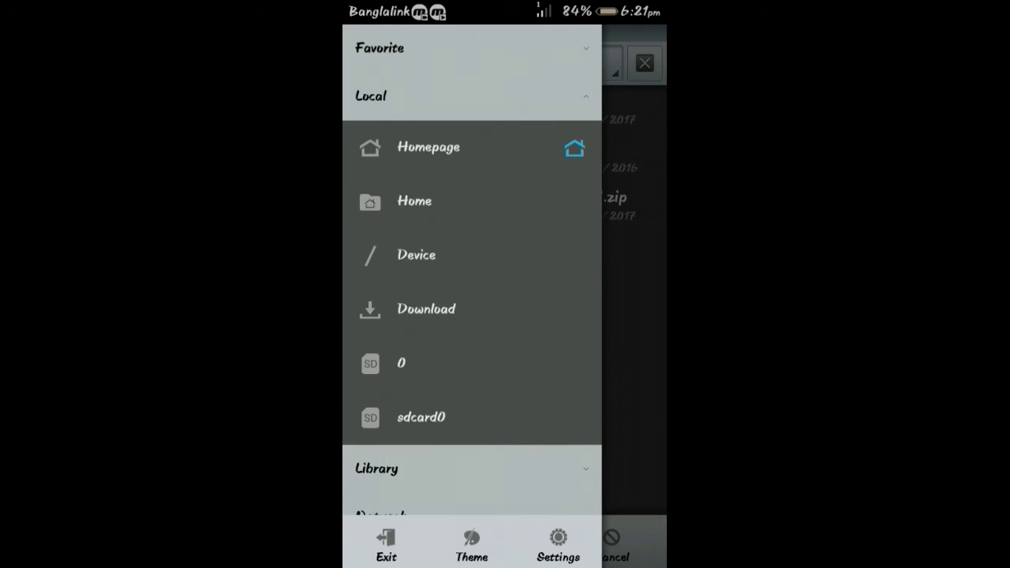
left_click(416, 254)
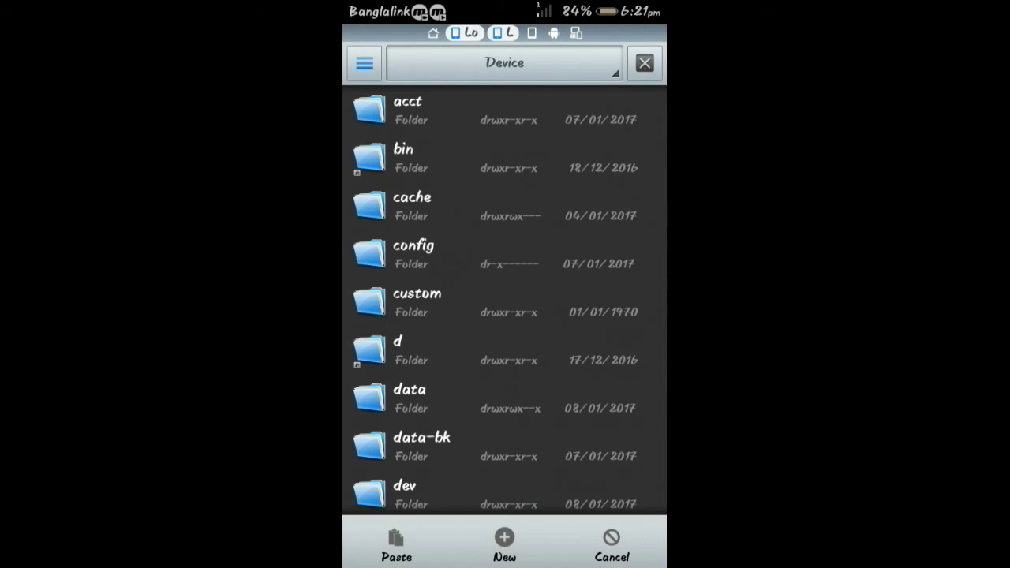
Step: Open system > media, where the original 2.75 MB bootanimation.zip sits
left_click_drag(604, 465, 603, 185)
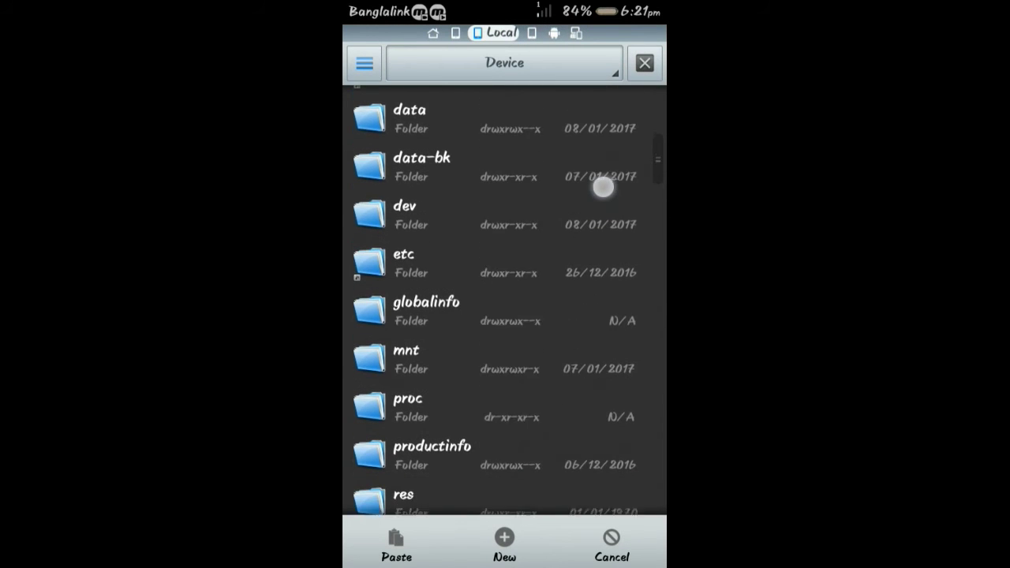
left_click_drag(585, 418, 585, 180)
mouse_move(561, 418)
left_mouse_down()
mouse_move(557, 298)
mouse_move(569, 262)
left_mouse_up()
left_click(418, 352)
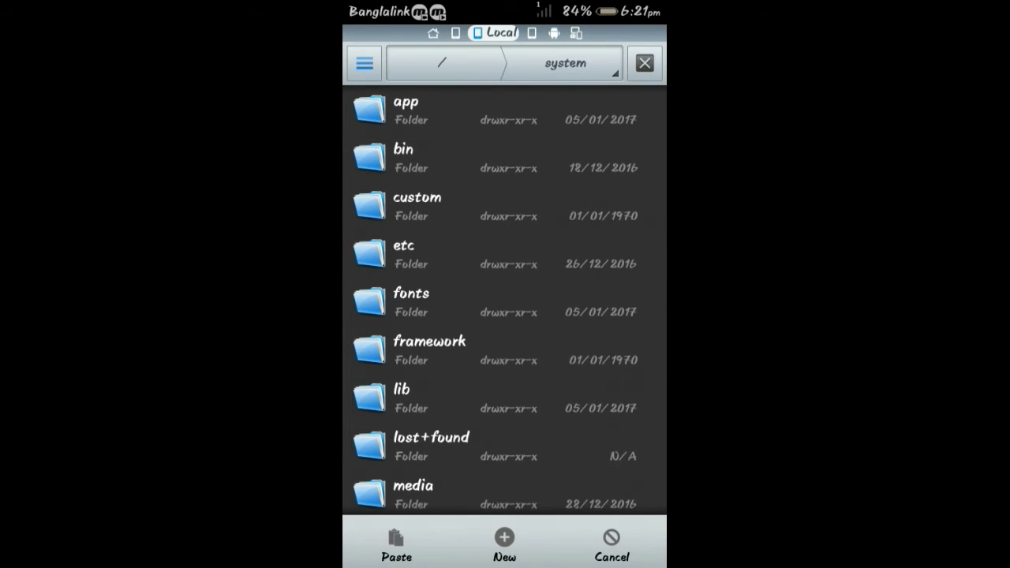
left_click(413, 494)
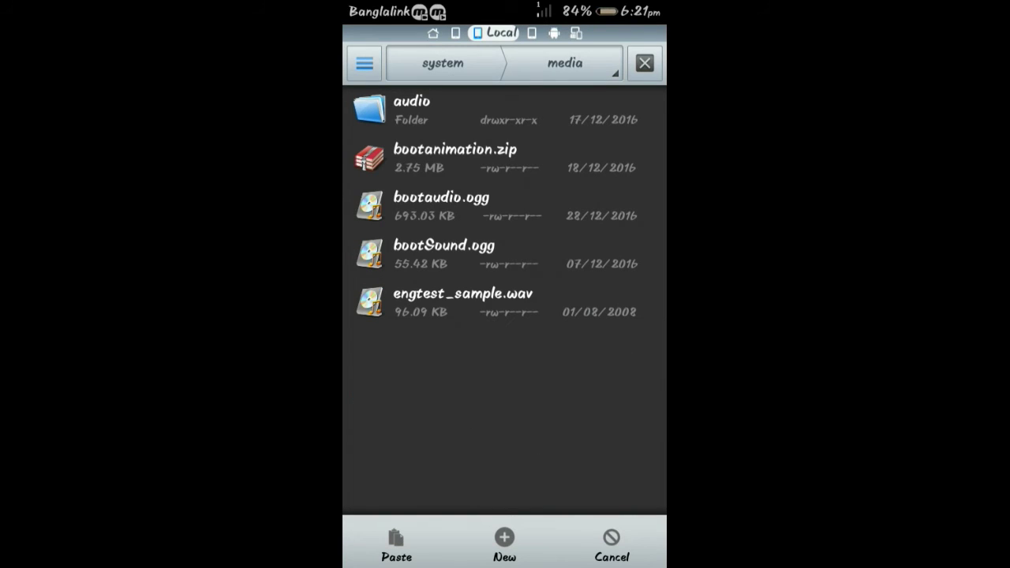
Step: Paste bootanimation.zip into /system/media and choose Overwrite to replace the old file
left_click(396, 544)
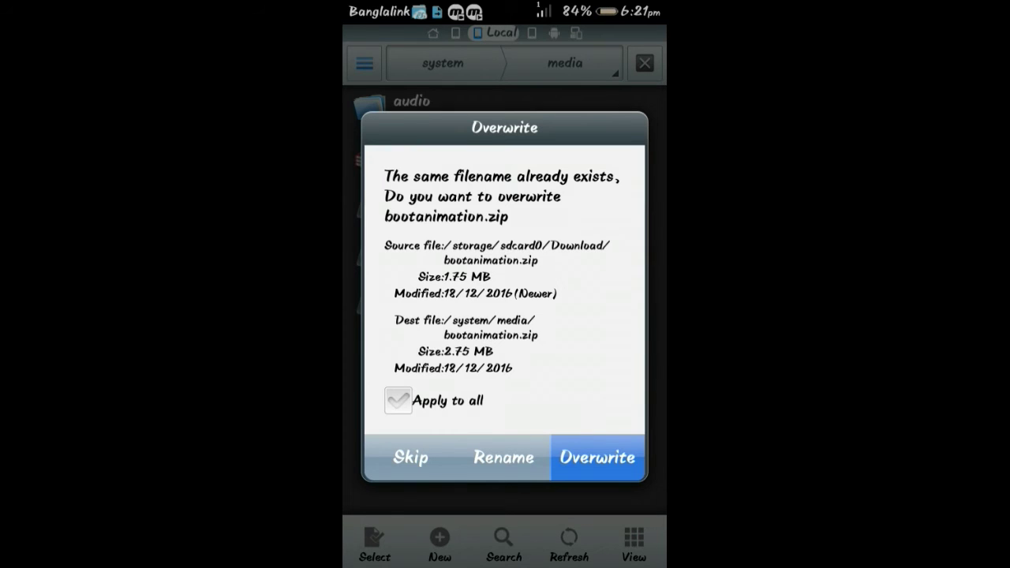
left_click(612, 462)
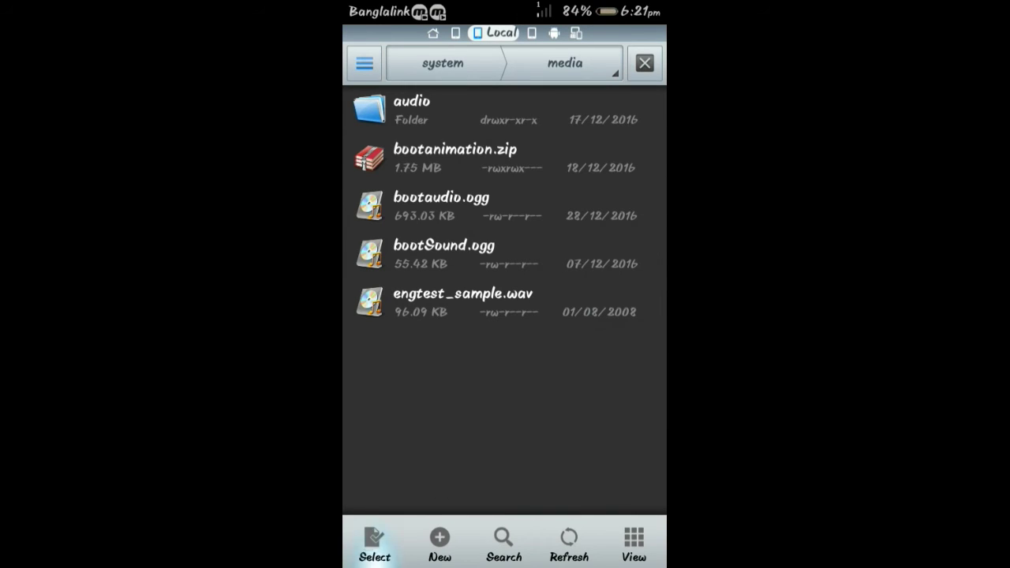
Step: Set the new bootanimation.zip's permissions to rw-r--r-- in Properties and return to the list
left_click(651, 157)
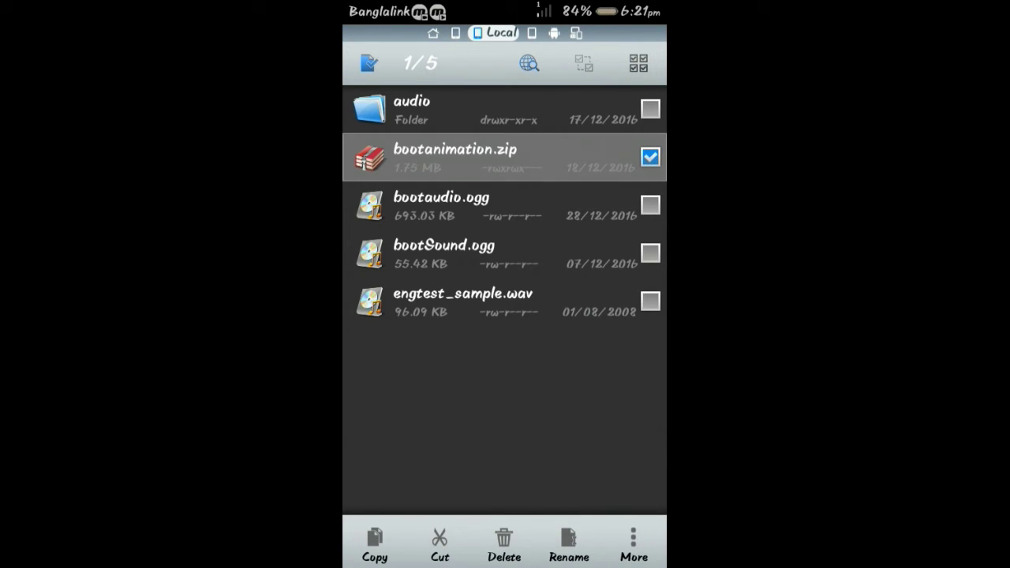
left_click(633, 544)
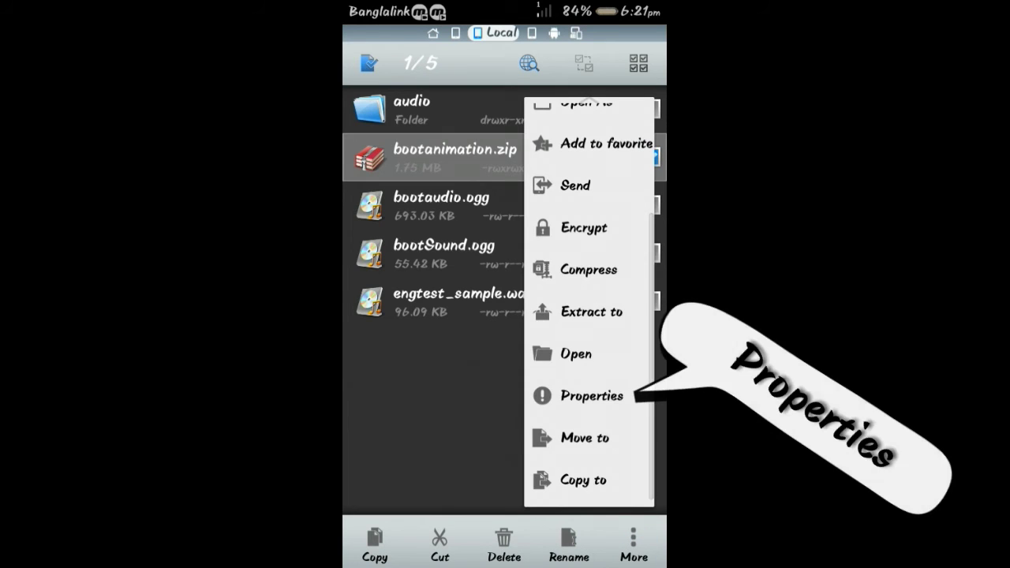
left_click(591, 396)
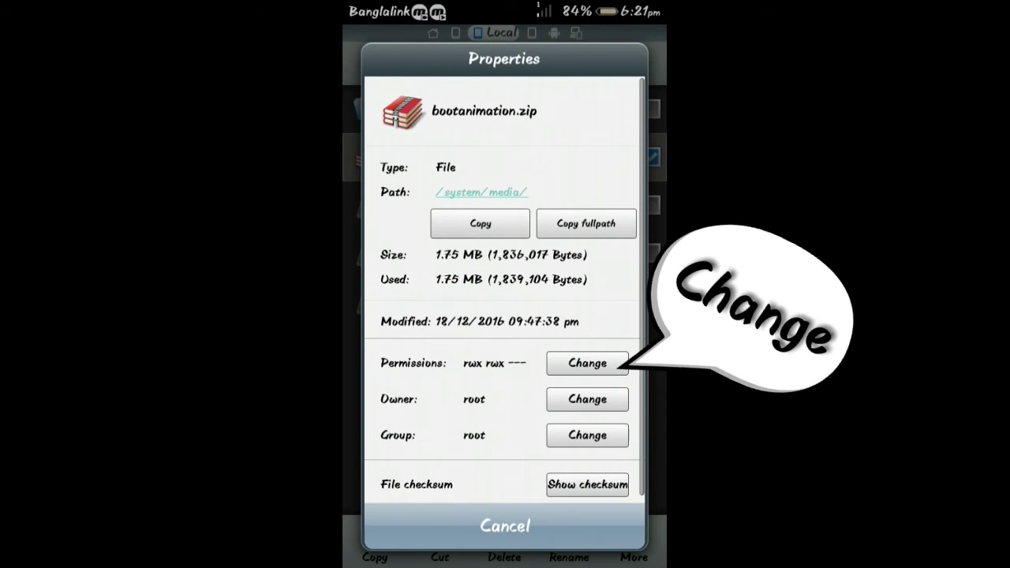
left_click(587, 363)
left_click(609, 255)
left_click(610, 221)
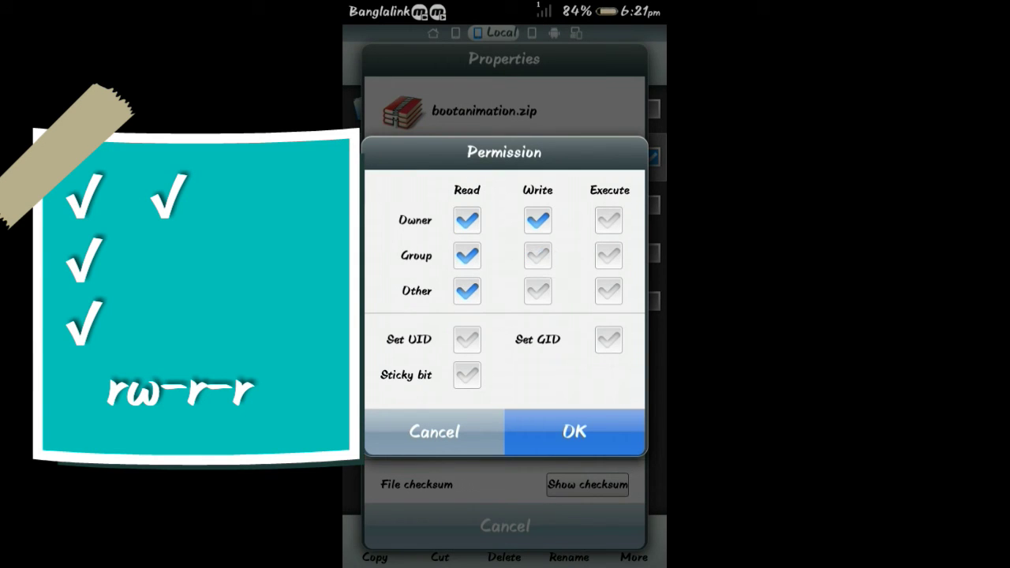
left_click(575, 432)
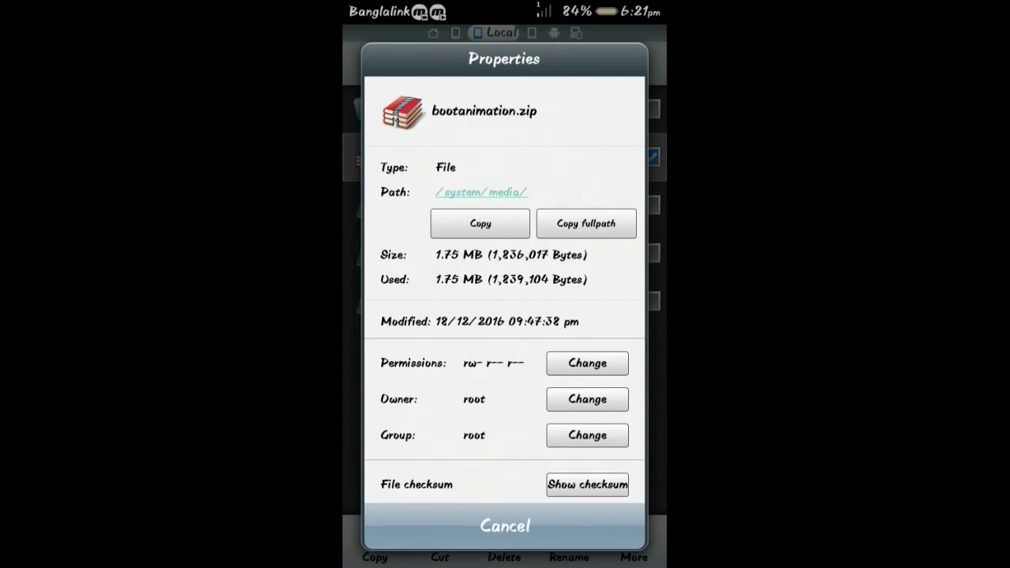
left_click(506, 526)
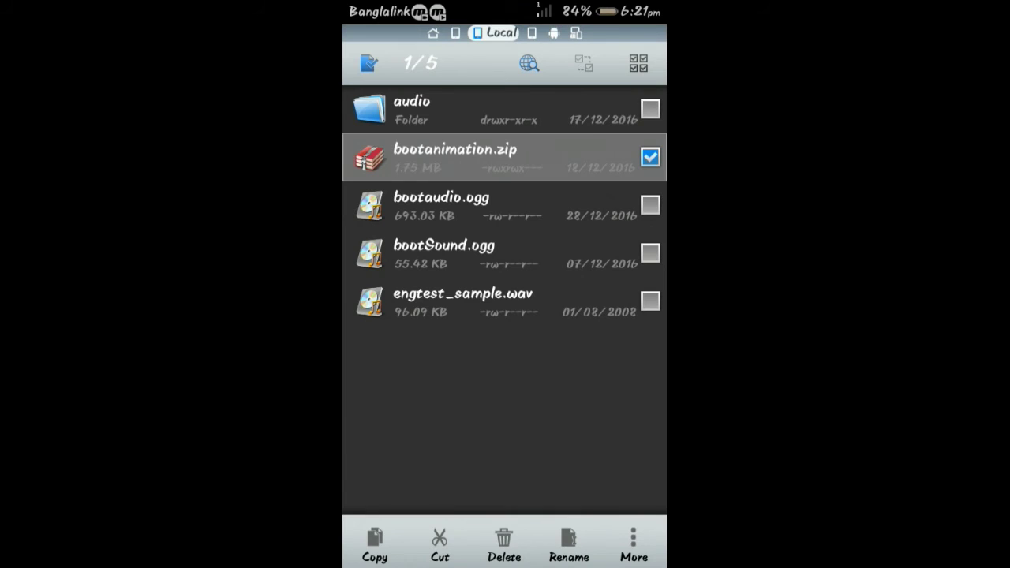
key("Escape")
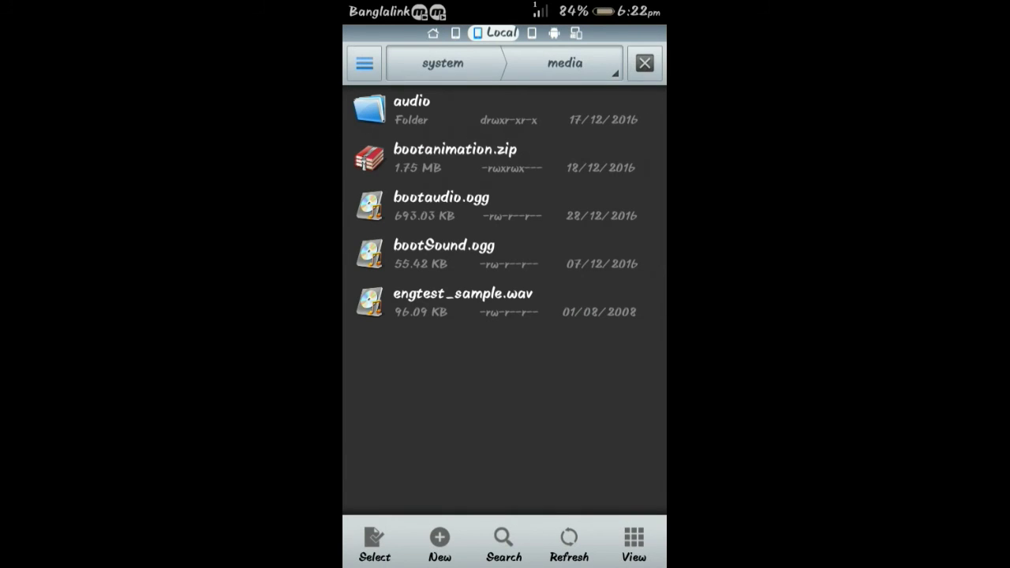